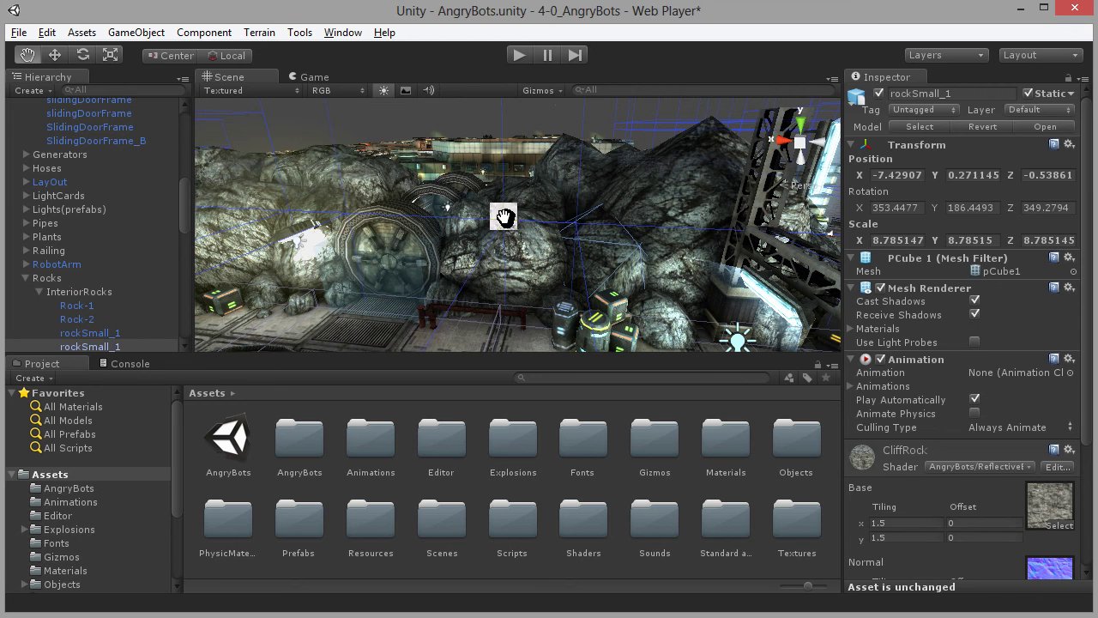
- Pan the Scene view slightly upward across the rock wall and round tunnel door
left_click_drag(521, 213, 519, 182)
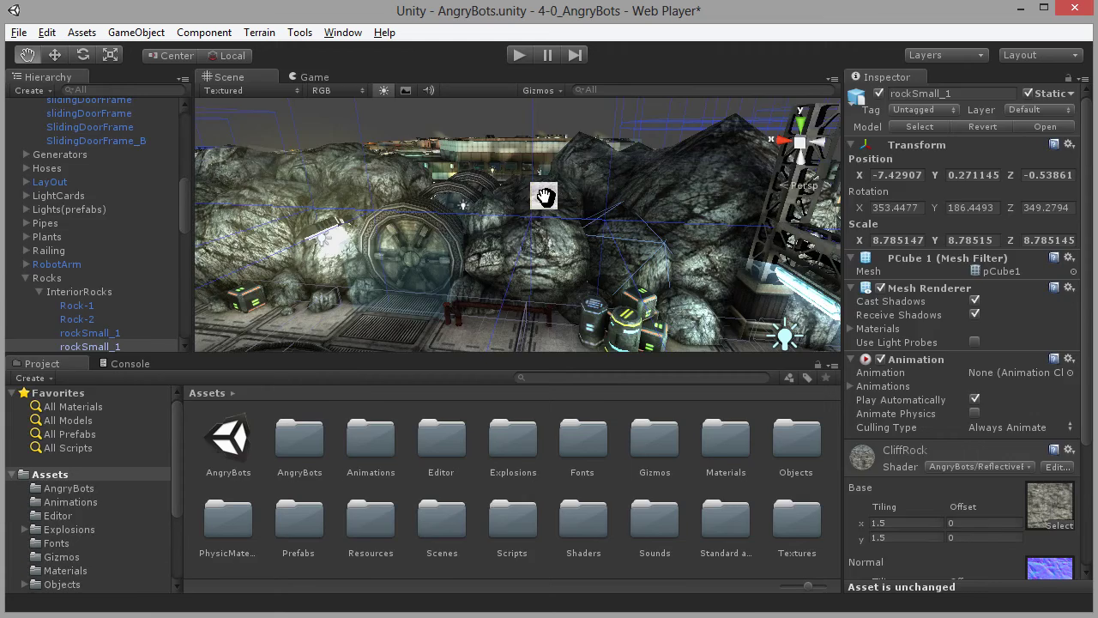
key("shift+space")
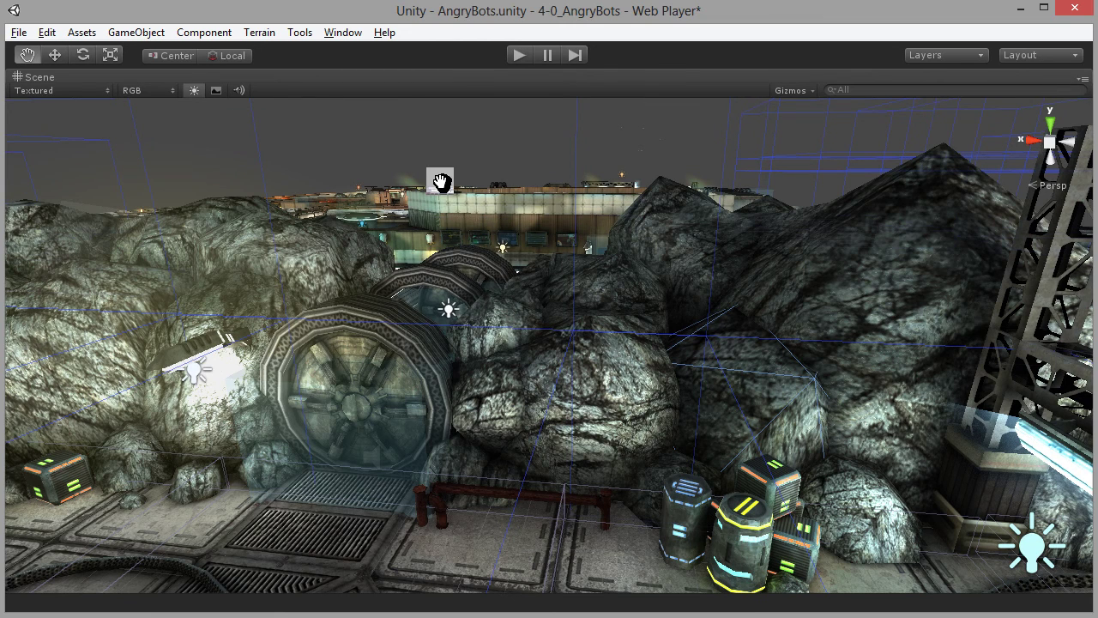
key("shift+space")
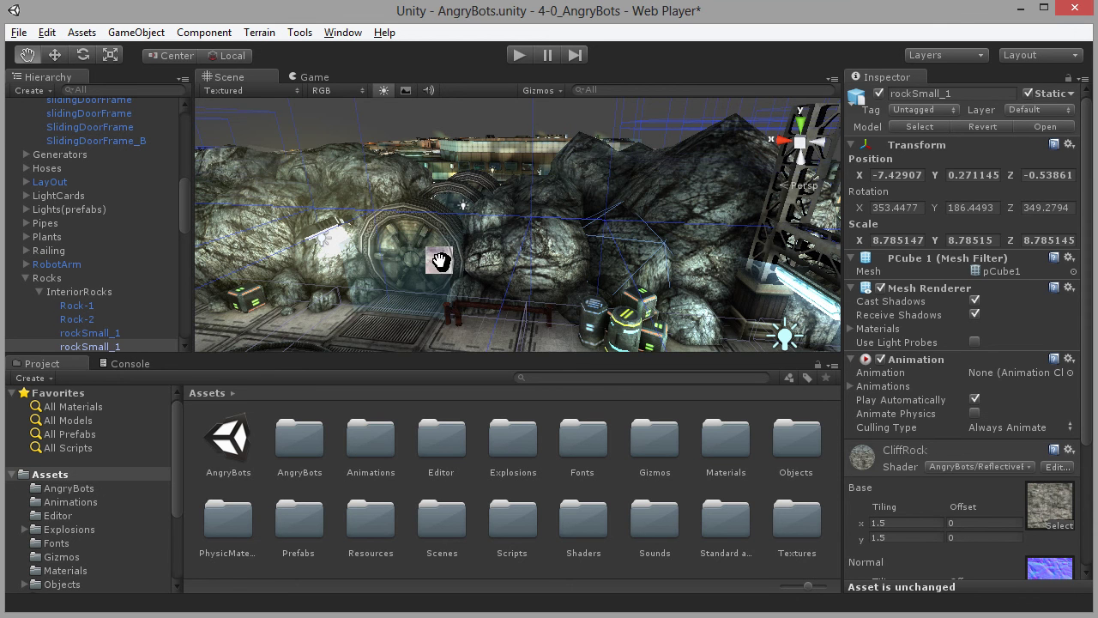
- Orbit the rock scene to a new angle and expand RobotArm in the Hierarchy to reveal polySurface470
key("alt")
left_click_drag(460, 249, 503, 184, "alt")
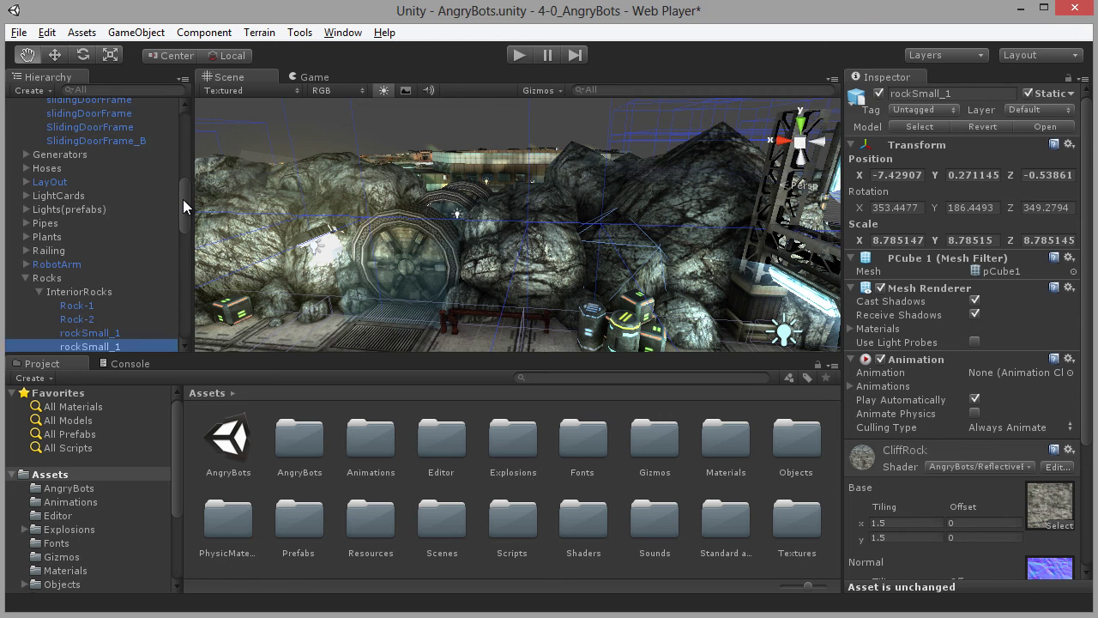
mouse_move(183, 199)
left_mouse_down()
mouse_move(181, 144)
mouse_move(176, 219)
left_mouse_up()
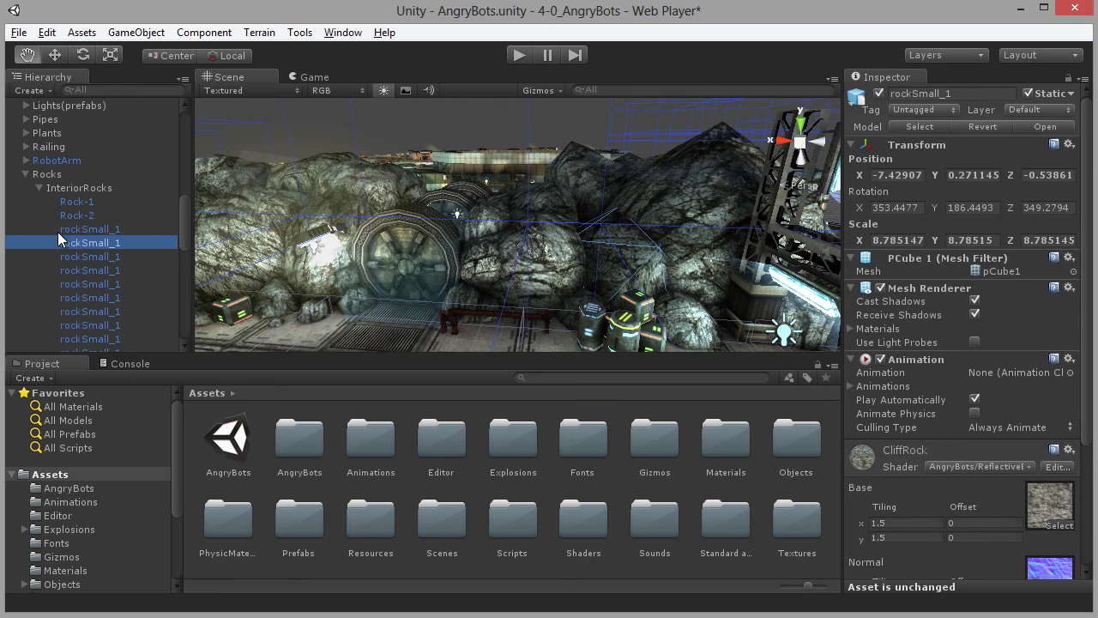
left_click(26, 160)
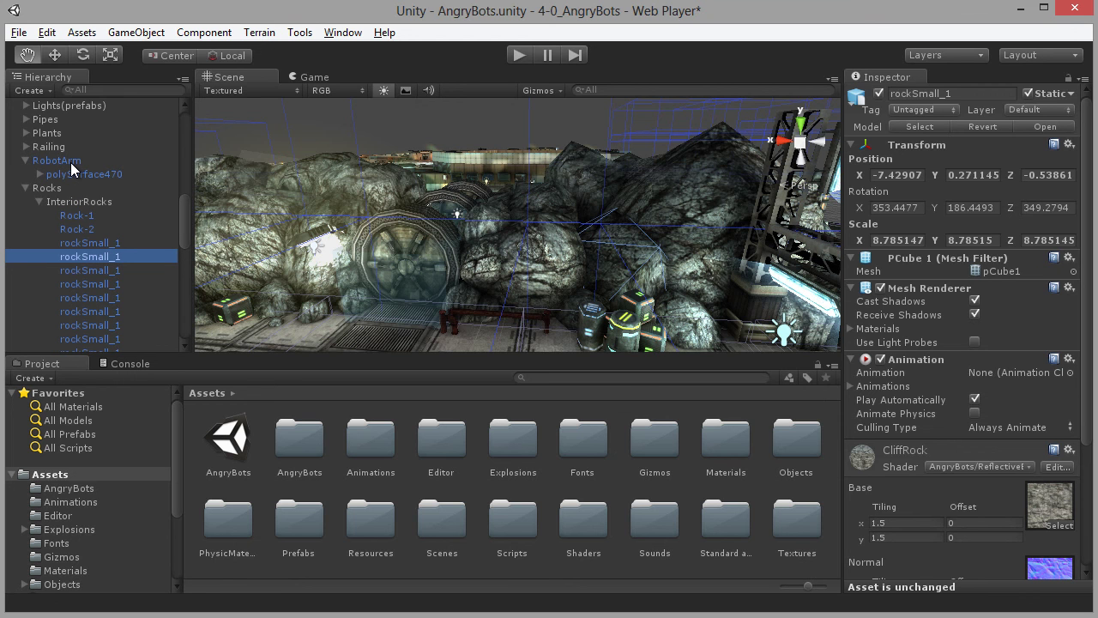
- Frame RobotArm from the Hierarchy and orbit to look down into its factory room
double_click(71, 162)
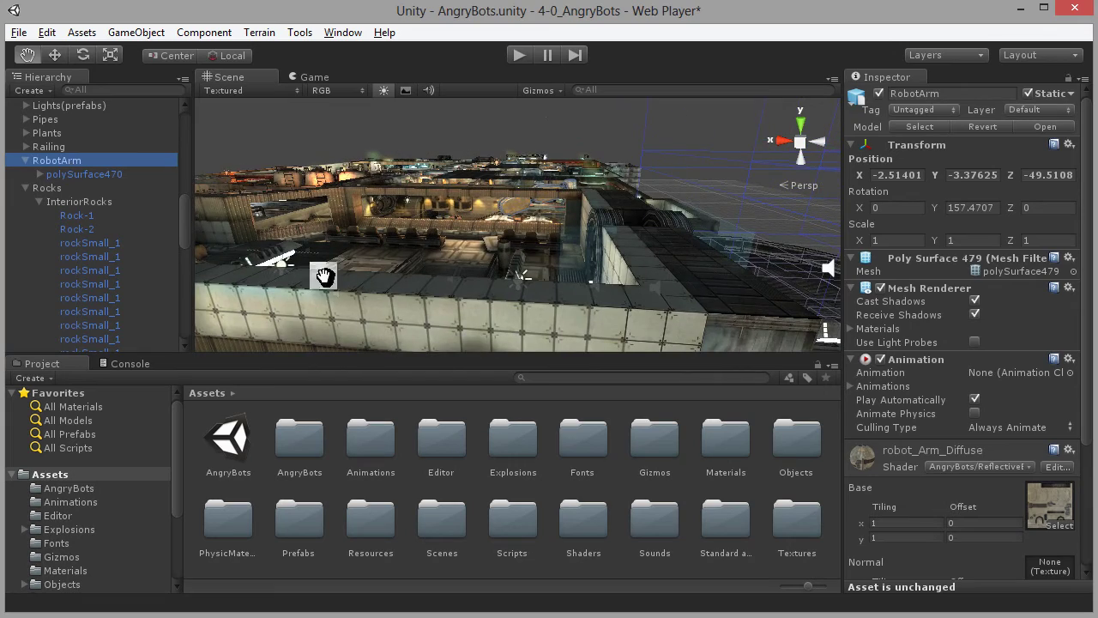
left_click_drag(421, 283, 712, 265, "alt")
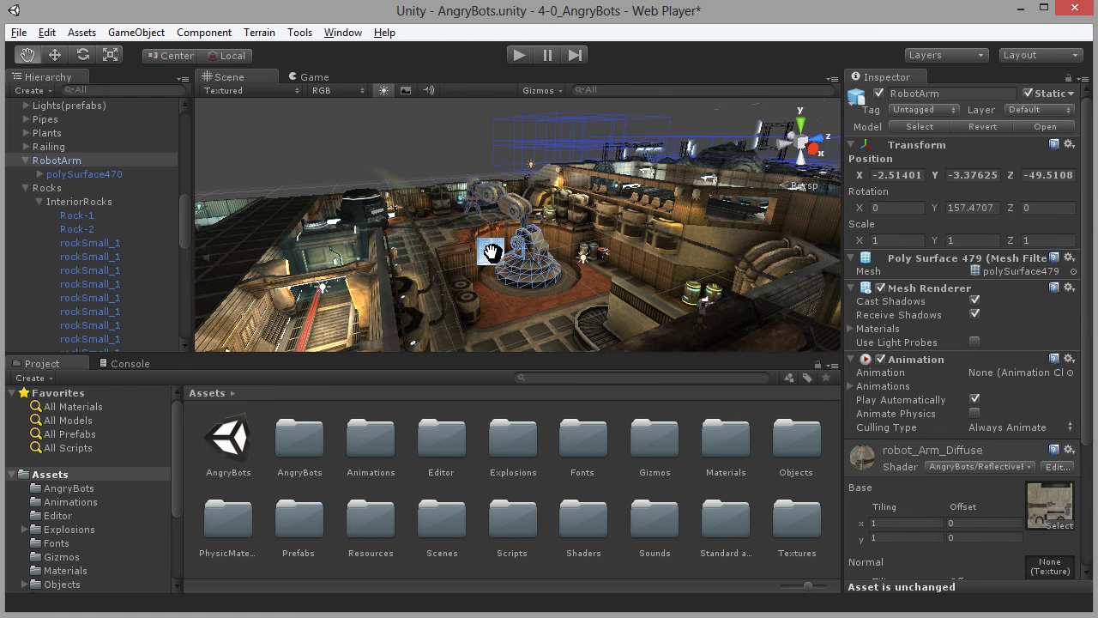
- Pan the Scene view with the Hand tool so the robot arm sits left of centre
left_click(27, 56)
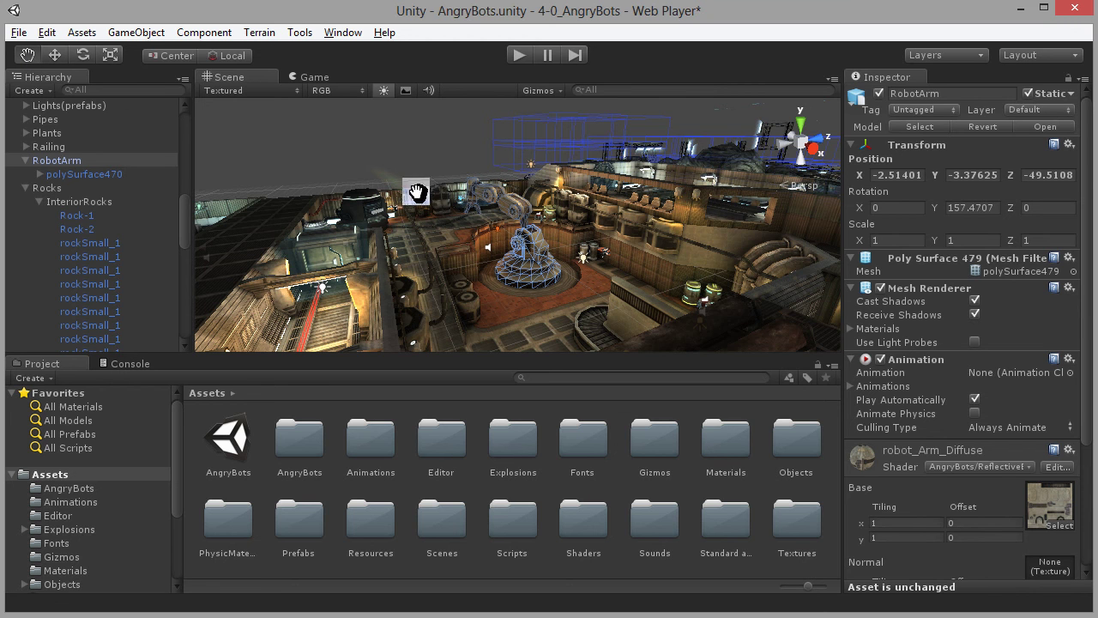
mouse_move(679, 237)
left_mouse_down()
mouse_move(498, 214)
mouse_move(426, 270)
mouse_move(706, 238)
mouse_move(714, 175)
mouse_move(493, 231)
mouse_move(404, 238)
mouse_move(441, 214)
mouse_move(672, 201)
mouse_move(523, 201)
mouse_move(583, 235)
mouse_move(426, 221)
mouse_move(683, 223)
left_mouse_up()
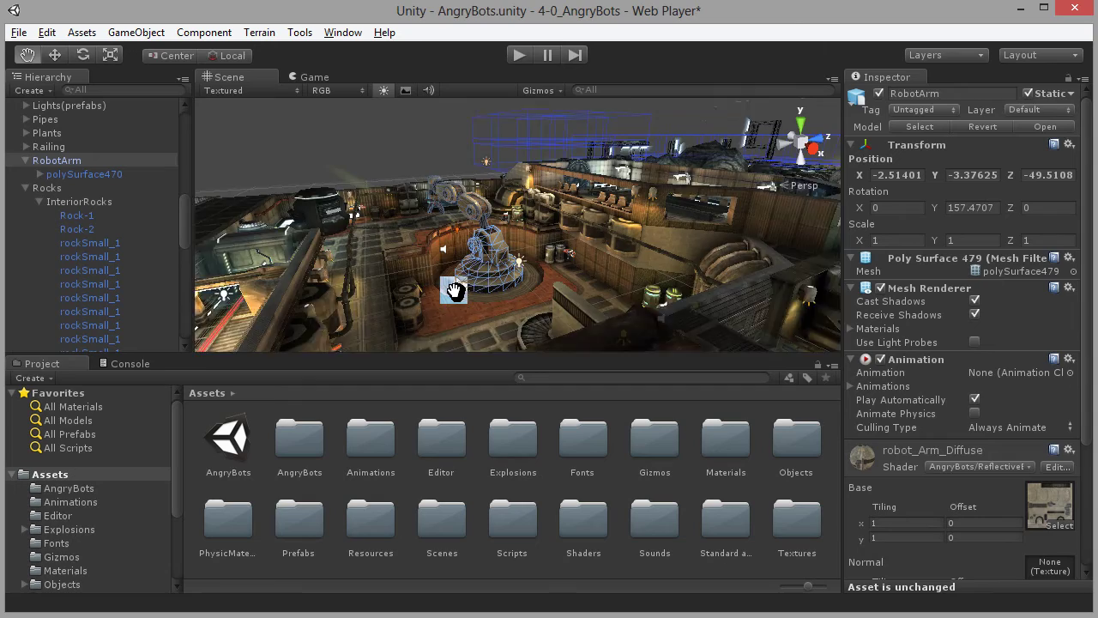
scroll(454, 292, "up", 6)
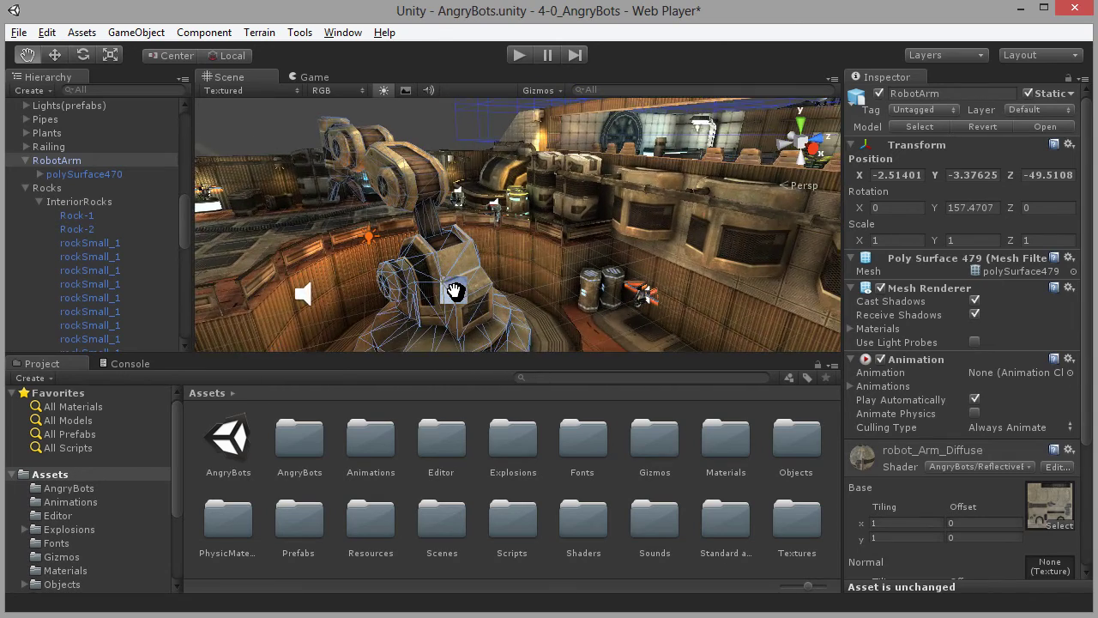
scroll(455, 292, "up", 3)
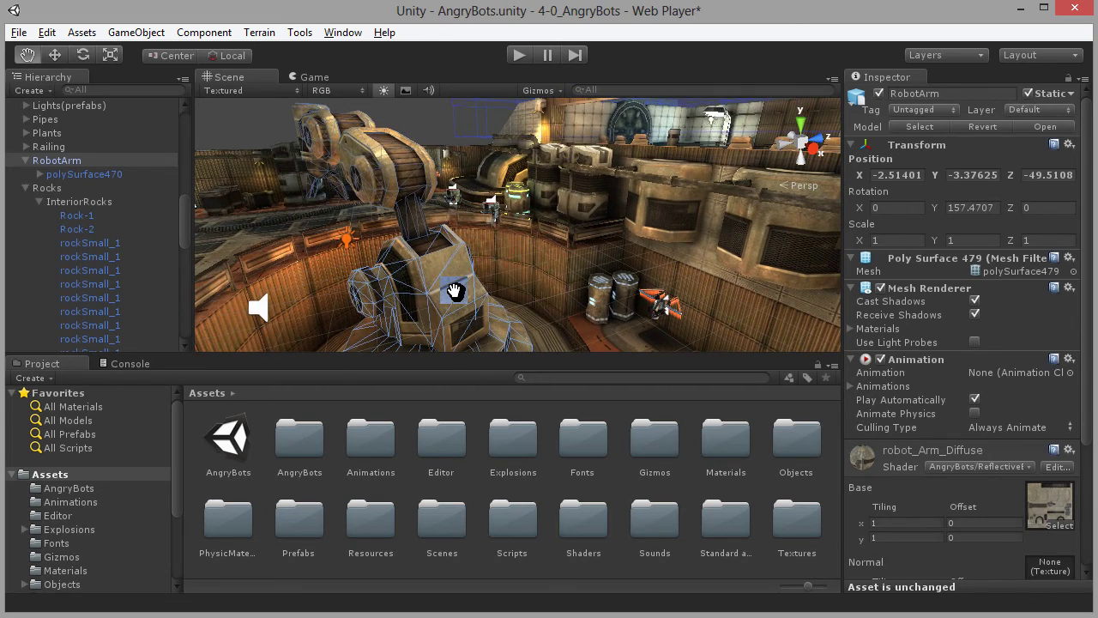
scroll(455, 292, "down", 10)
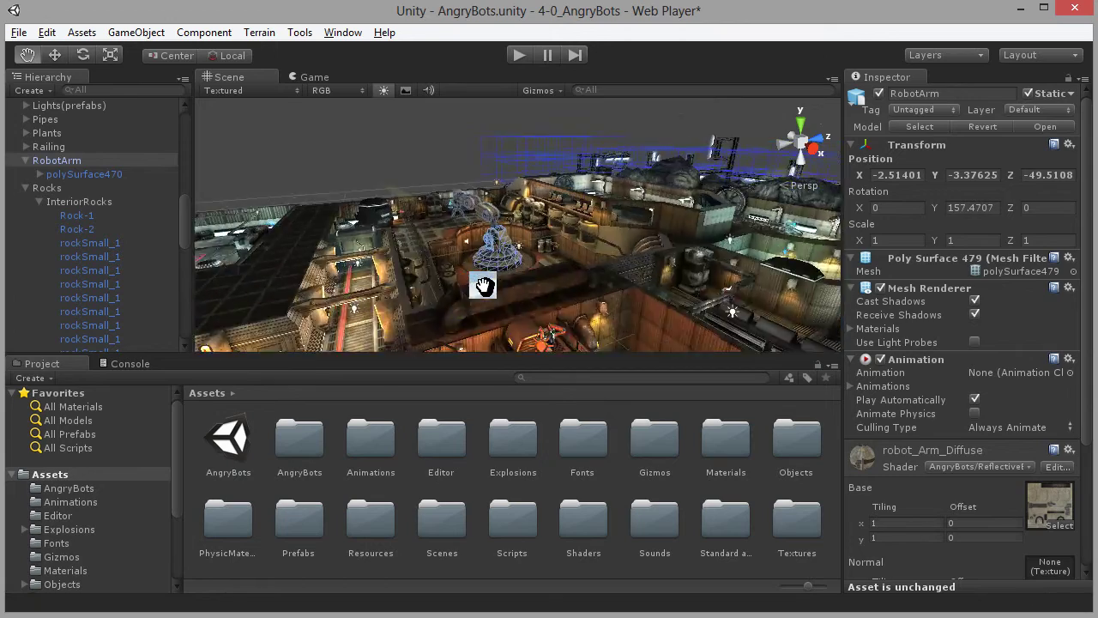
scroll(484, 285, "up", 8)
scroll(484, 286, "down", 3)
scroll(484, 287, "up", 2)
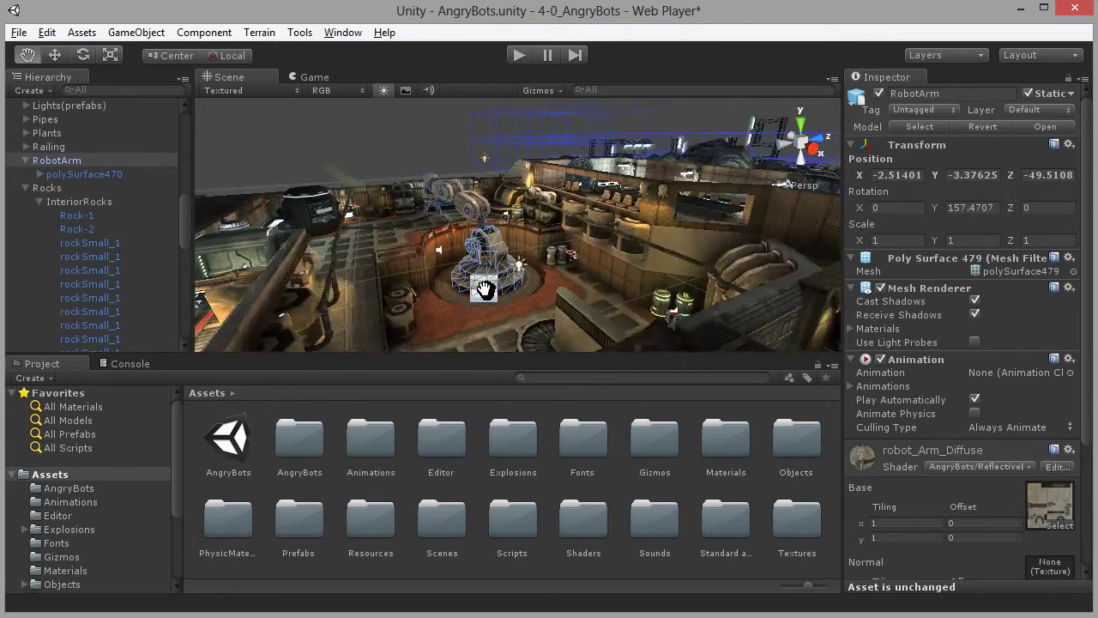
scroll(484, 289, "up", 2)
scroll(484, 290, "down", 4)
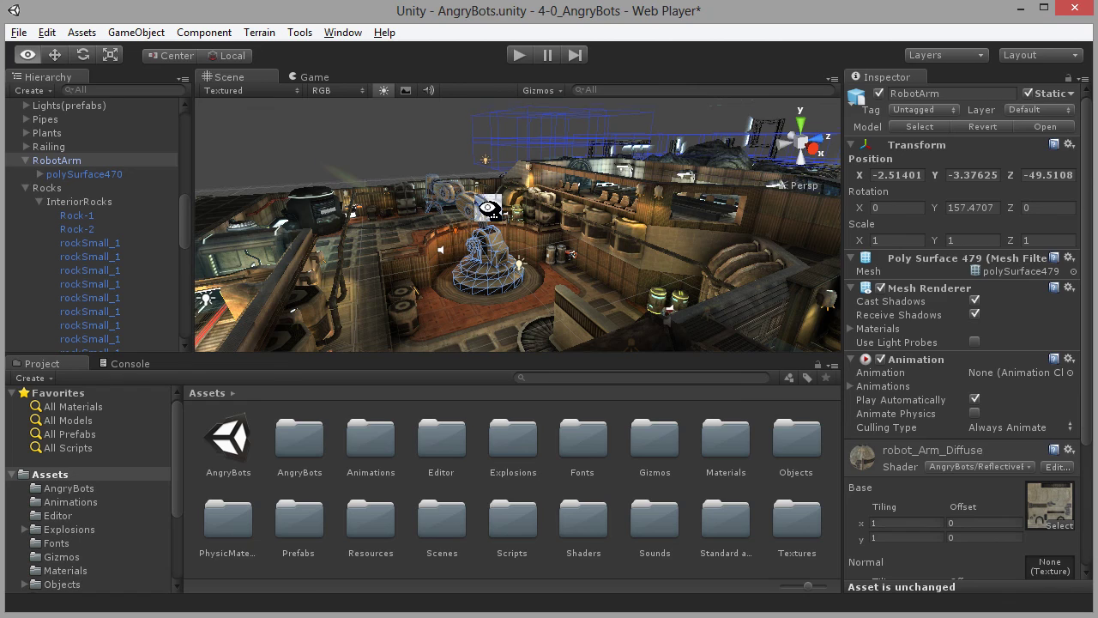
- Orbit the camera around the factory room until the robot arm sits near the centre
right_click_drag(493, 229, 729, 166)
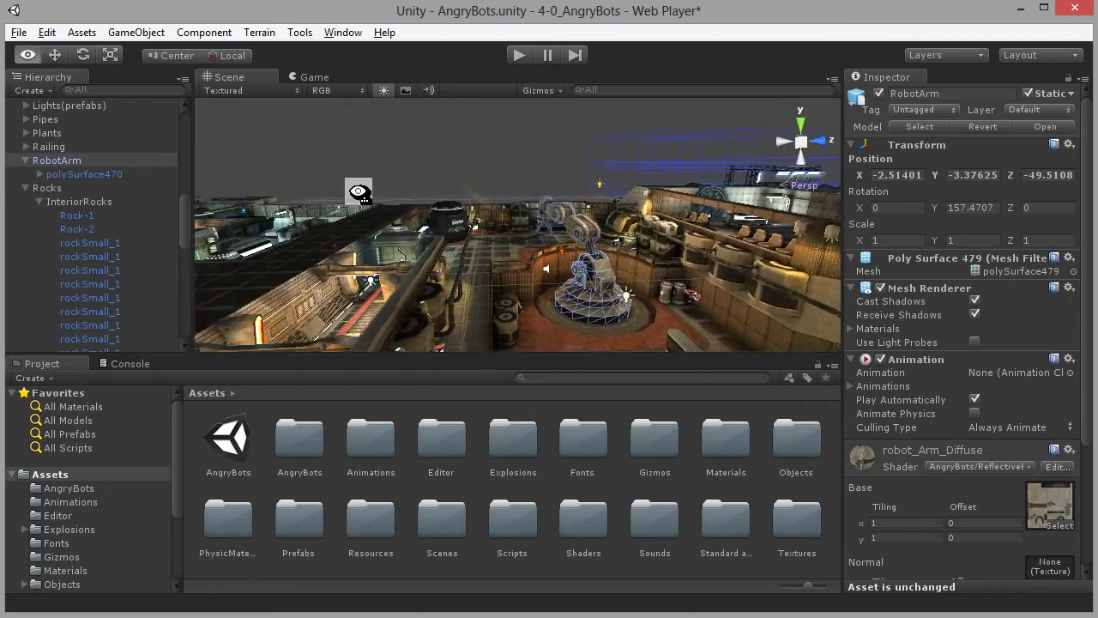
mouse_move(358, 192)
right_mouse_down()
mouse_move(269, 232)
mouse_move(421, 314)
mouse_move(690, 243)
mouse_move(326, 262)
mouse_move(520, 250)
mouse_move(755, 196)
mouse_move(635, 237)
mouse_move(375, 189)
mouse_move(471, 228)
mouse_move(604, 250)
mouse_move(373, 180)
right_mouse_up()
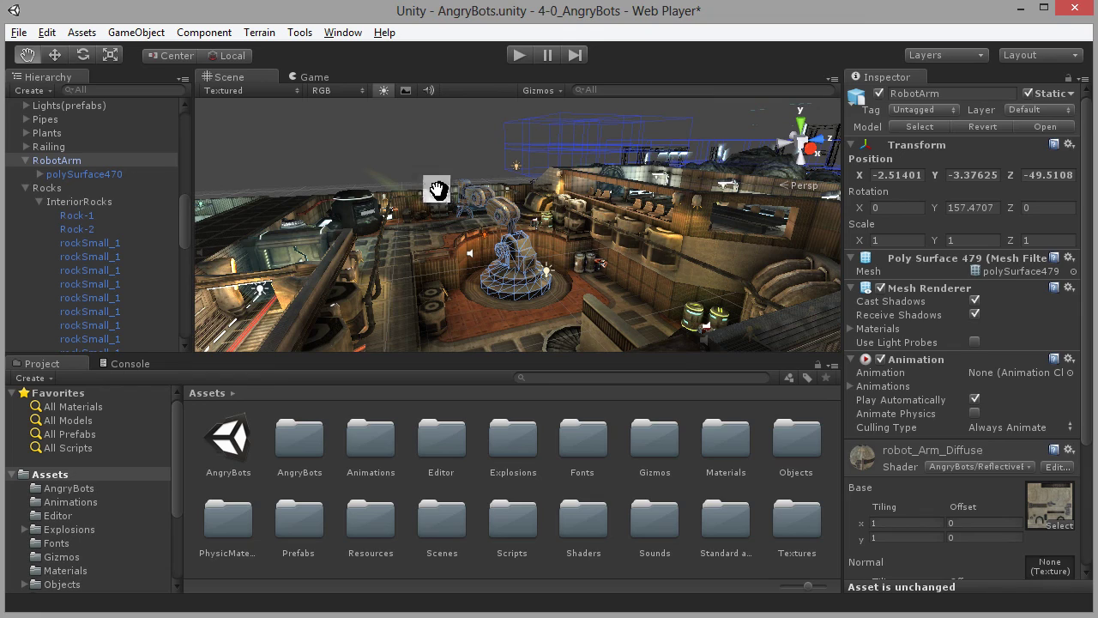
- Maximize the Scene view and orbit to an overview of the level's central rooms and corridors
key("shift+space")
right_click_drag(568, 324, 674, 348)
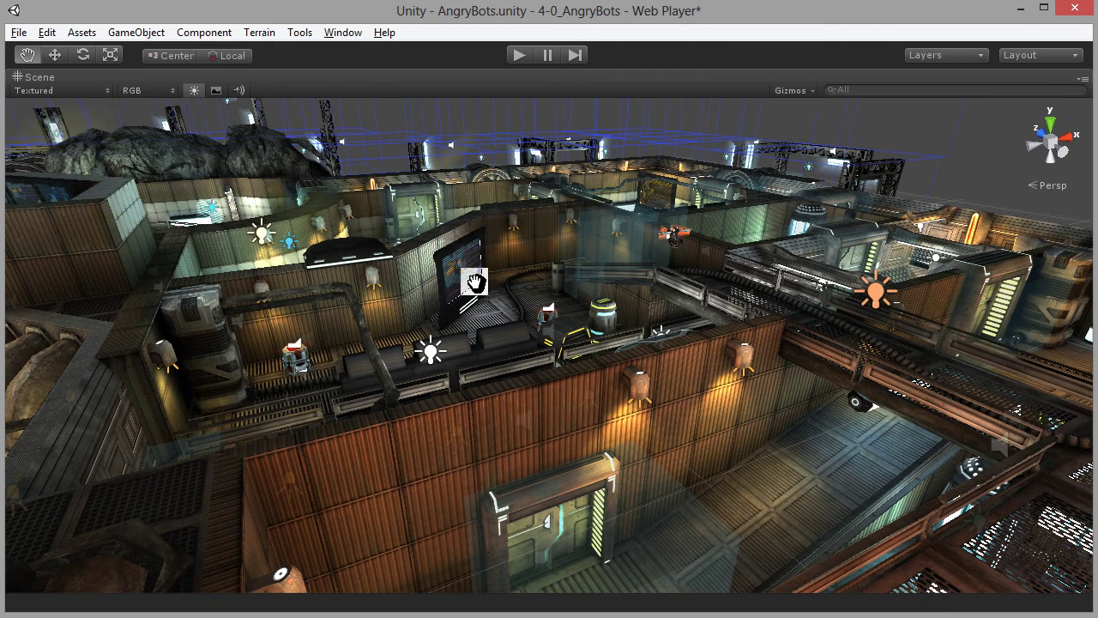
- With the Move tool, select the small robot figure in the left-hand room
left_click(53, 57)
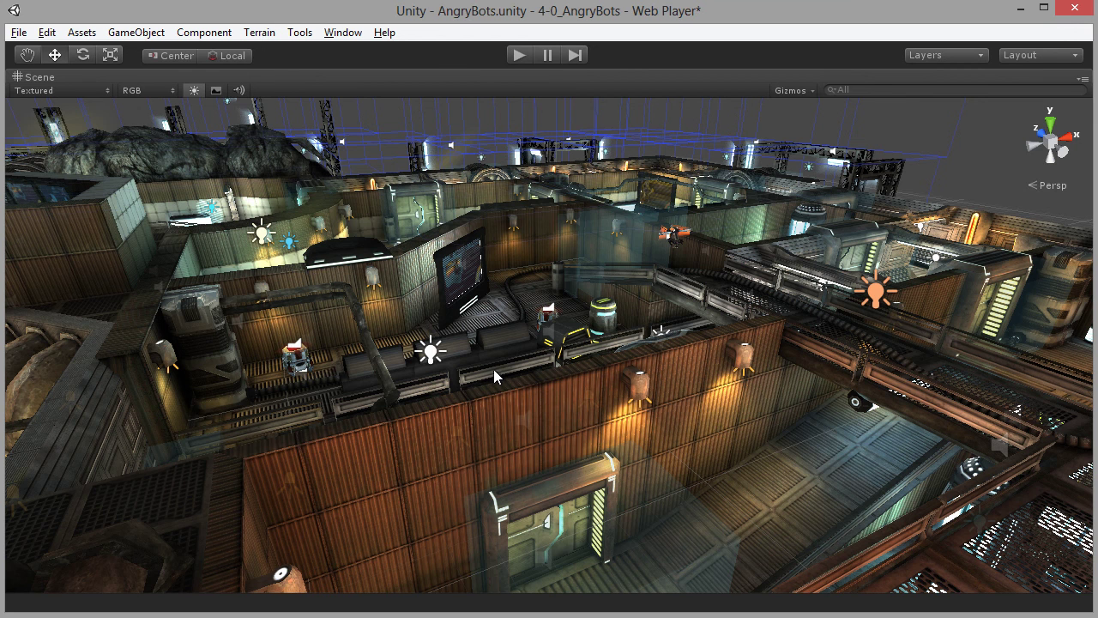
left_click(298, 365)
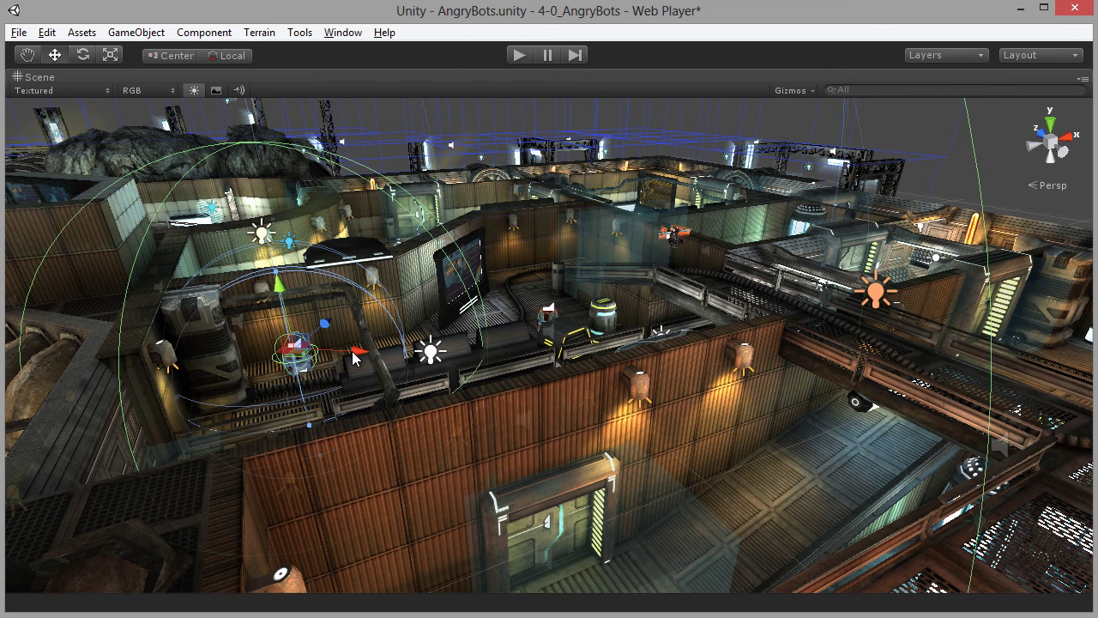
- Zoom out to the whole AngryBots level, then back in to a mid-distance view around the robot
scroll(463, 364, "down", 10)
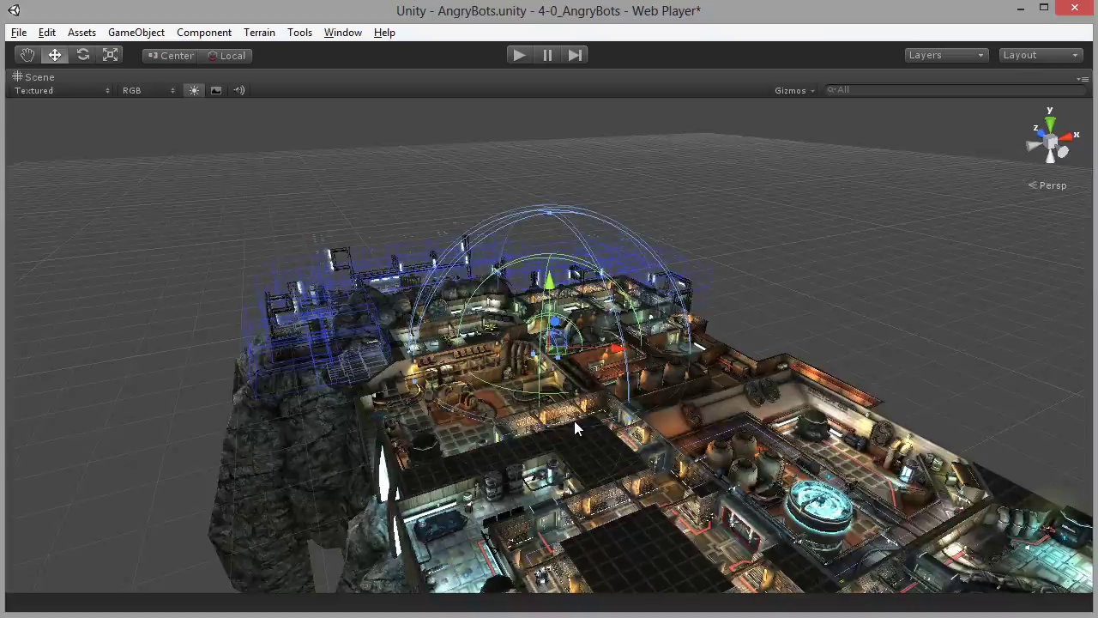
scroll(576, 423, "up", 10)
scroll(586, 429, "up", 5)
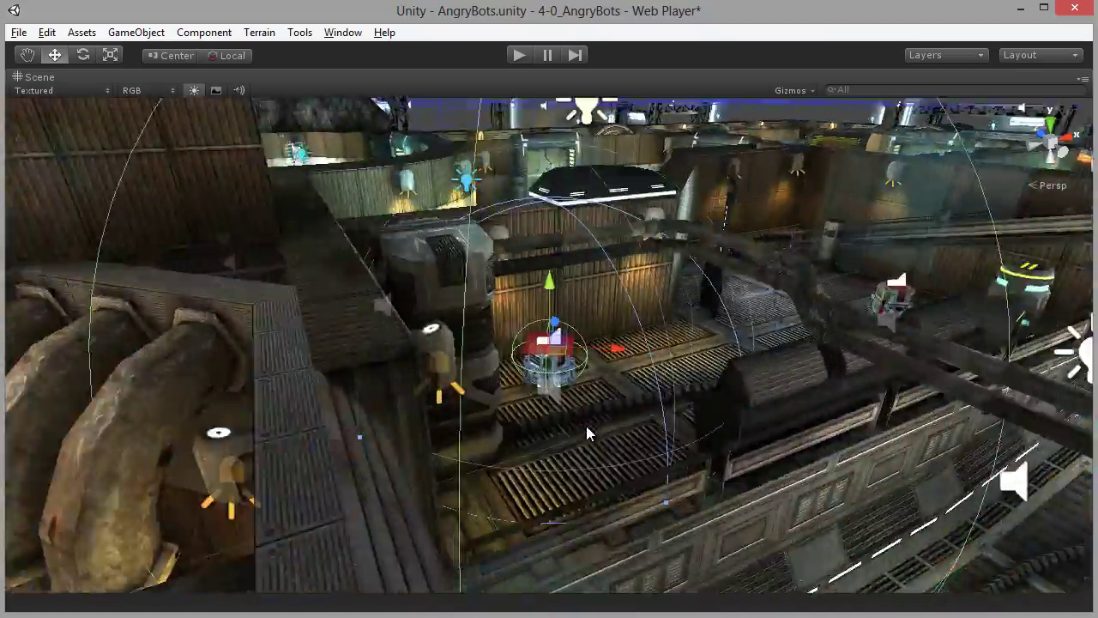
scroll(580, 428, "down", 5)
scroll(576, 430, "down", 5)
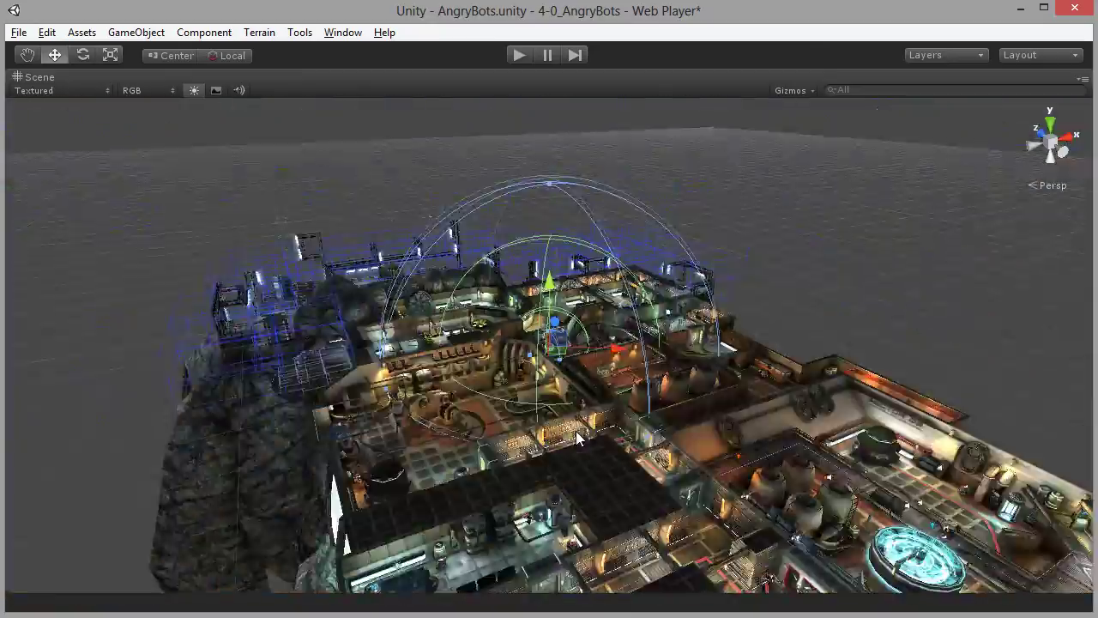
scroll(576, 430, "up", 10)
scroll(574, 431, "down", 8)
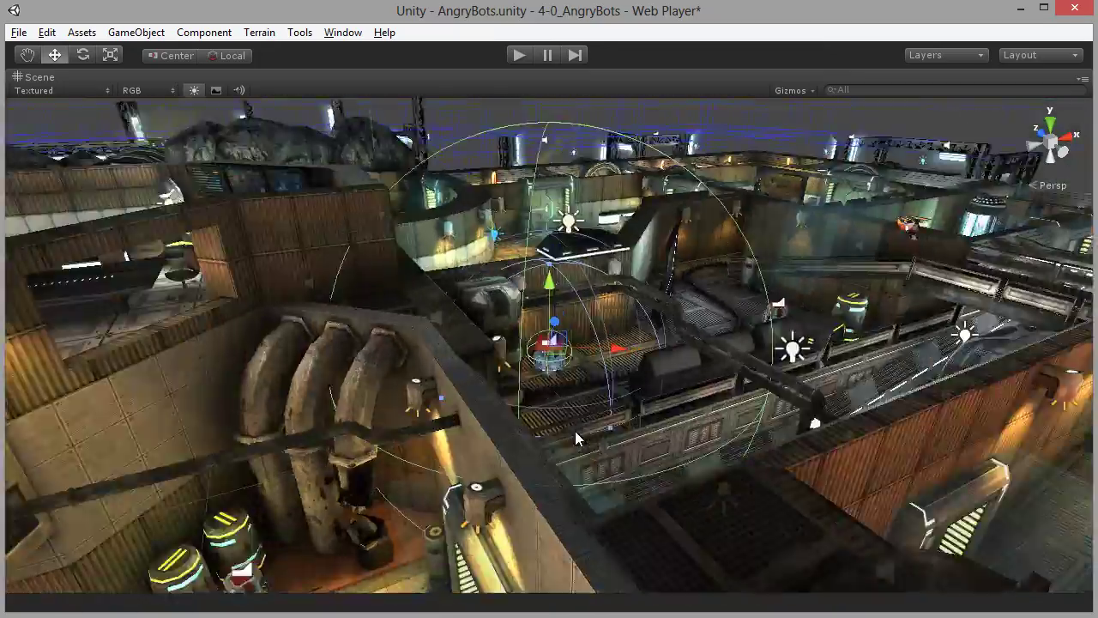
scroll(573, 430, "up", 4)
scroll(572, 431, "down", 2)
scroll(571, 431, "down", 5)
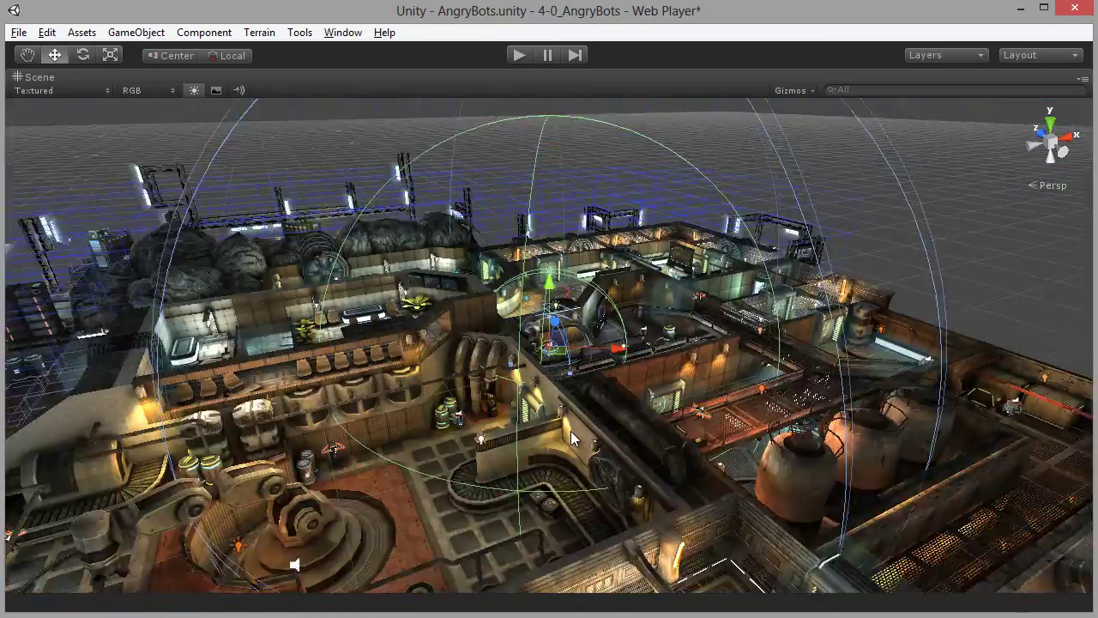
scroll(570, 430, "up", 3)
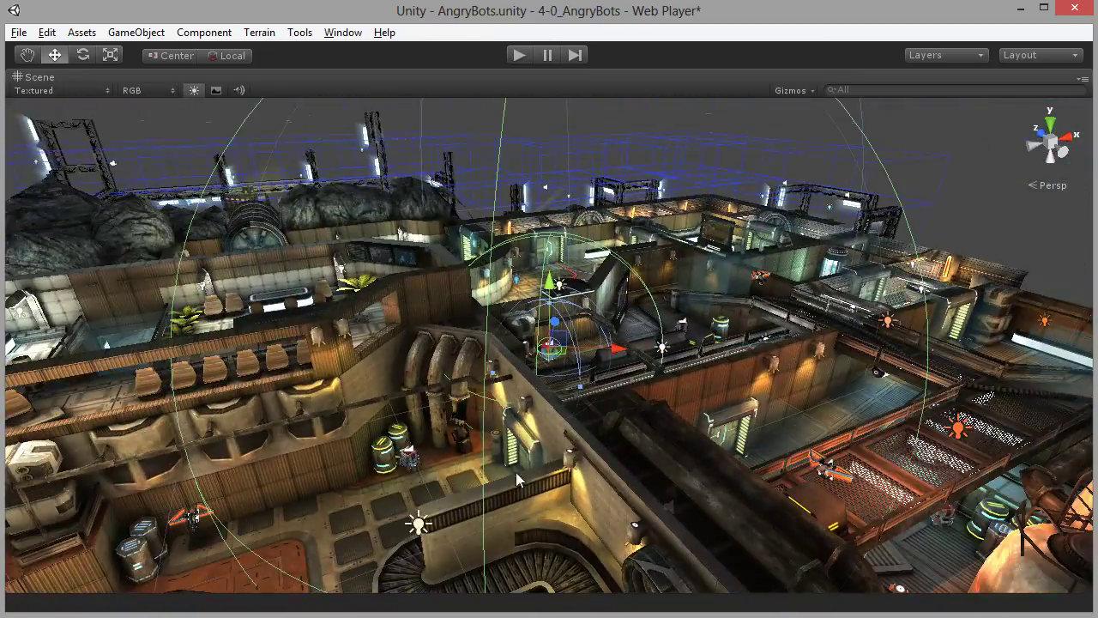
- Select the lower-left barrel, frame it with F, and zoom in close beside the turret machine
left_click(133, 560)
key("f")
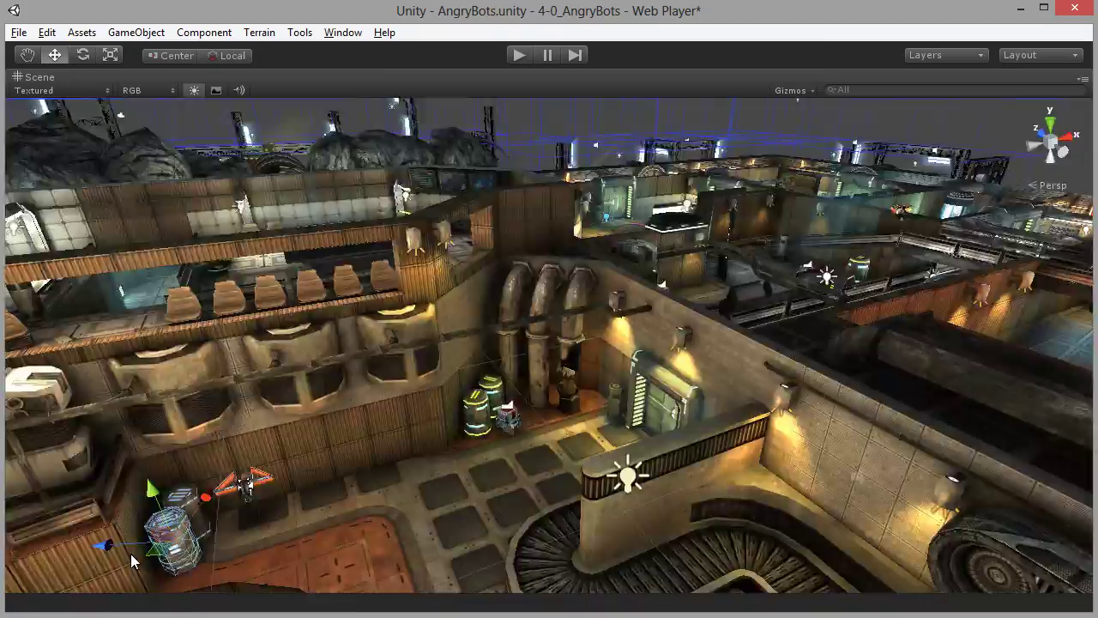
scroll(558, 357, "down", 10)
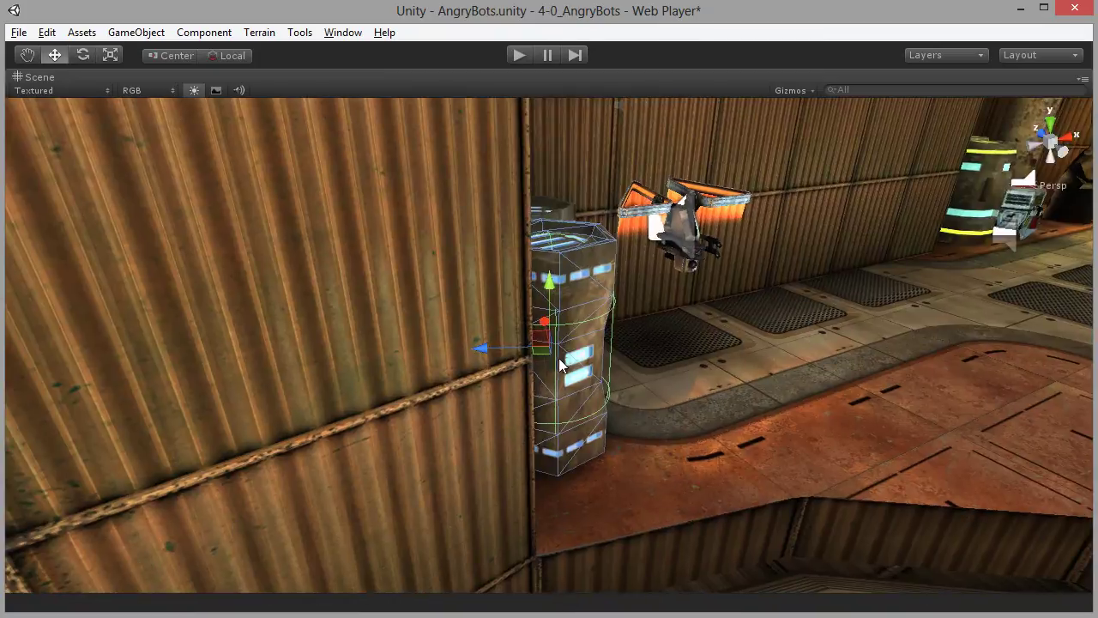
scroll(558, 363, "up", 6)
scroll(559, 364, "up", 6)
scroll(558, 364, "down", 10)
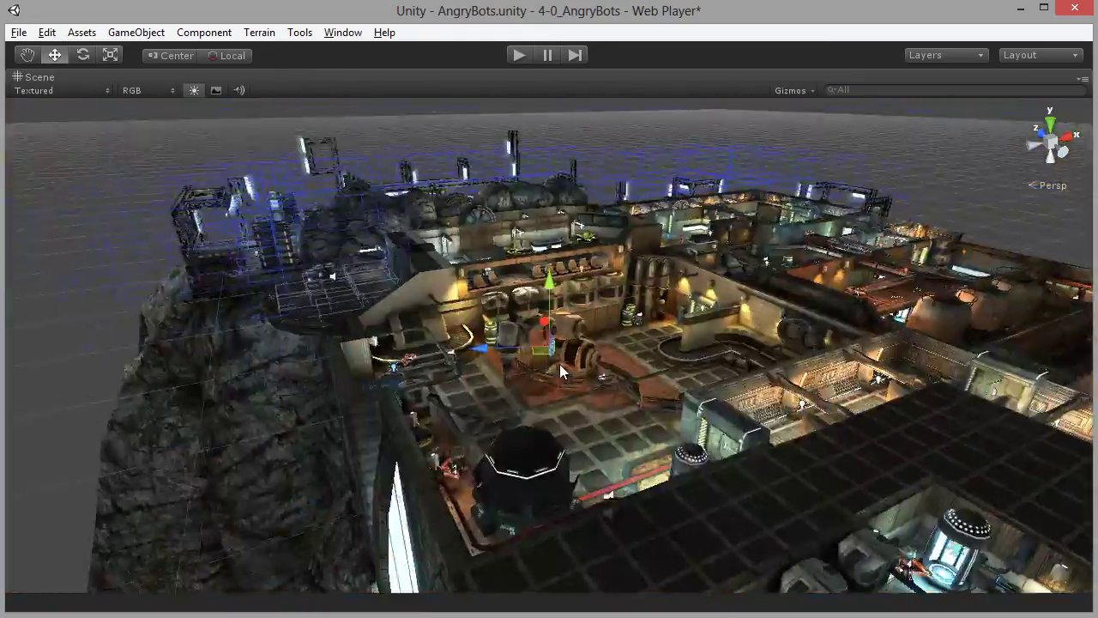
scroll(559, 363, "up", 7)
scroll(562, 359, "up", 5)
scroll(562, 360, "down", 8)
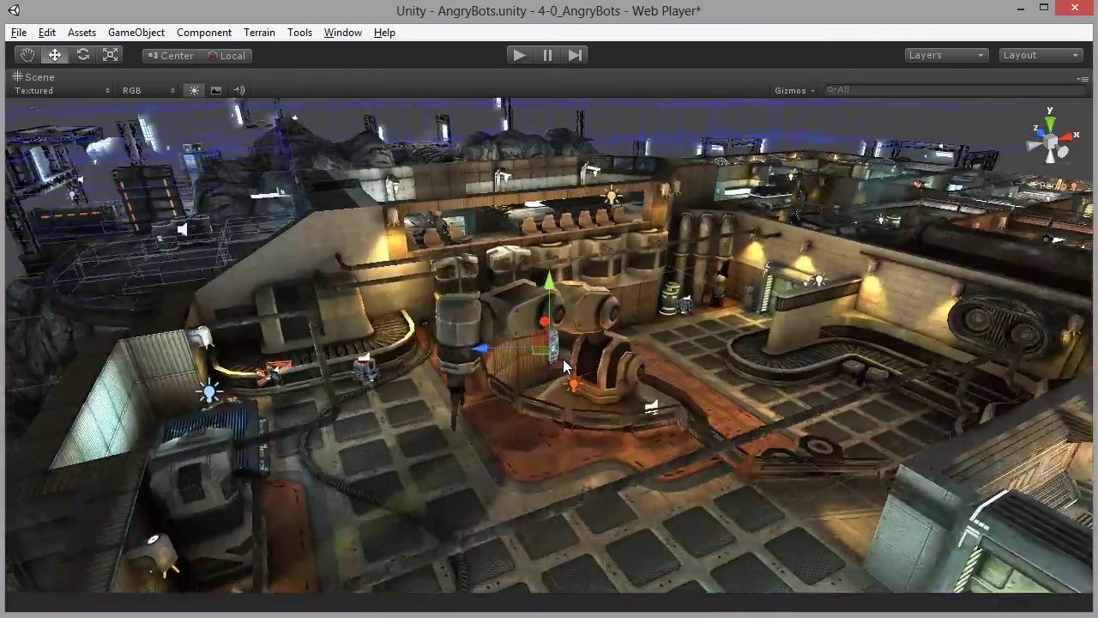
scroll(563, 358, "up", 6)
scroll(563, 358, "down", 5)
scroll(563, 358, "up", 3)
scroll(563, 357, "down", 2)
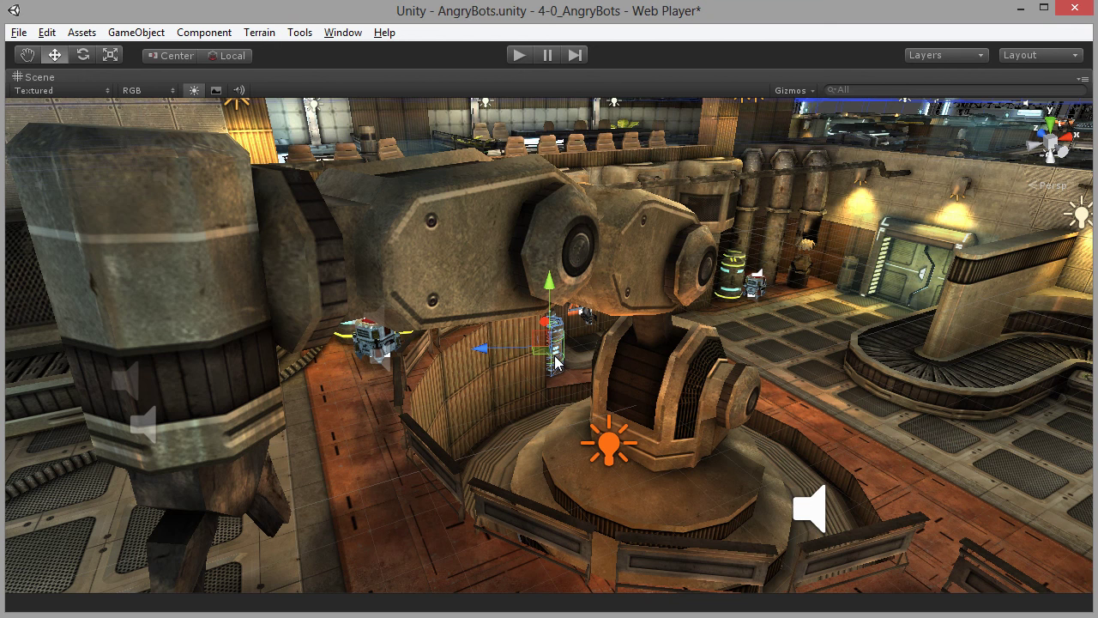
- Orbit around the selected barrel to view the turret machine from another side
key("alt")
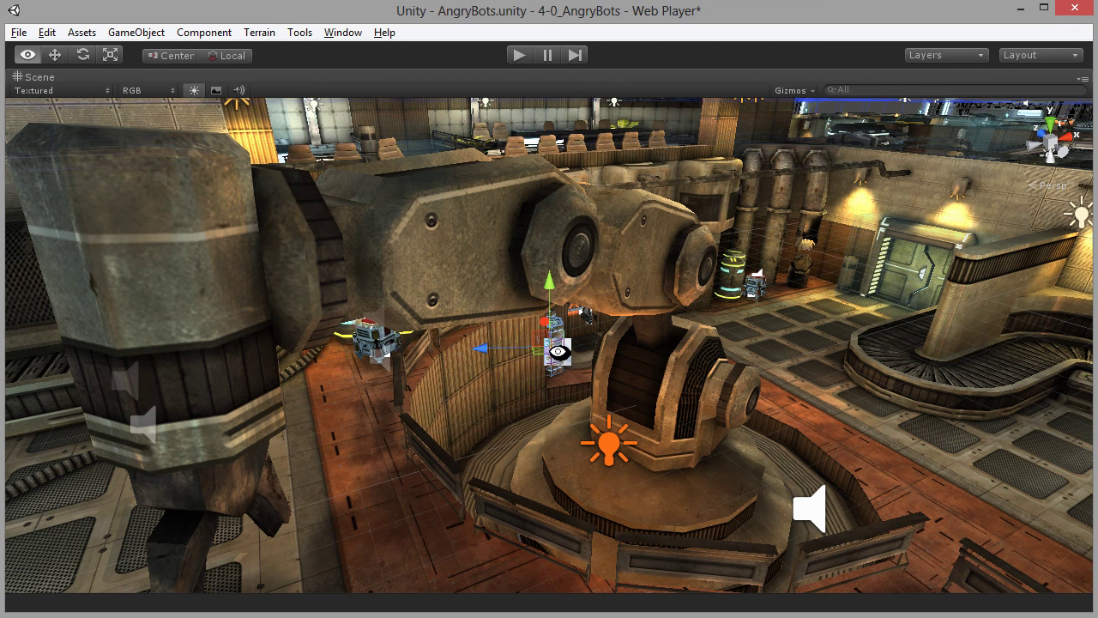
left_click(30, 57)
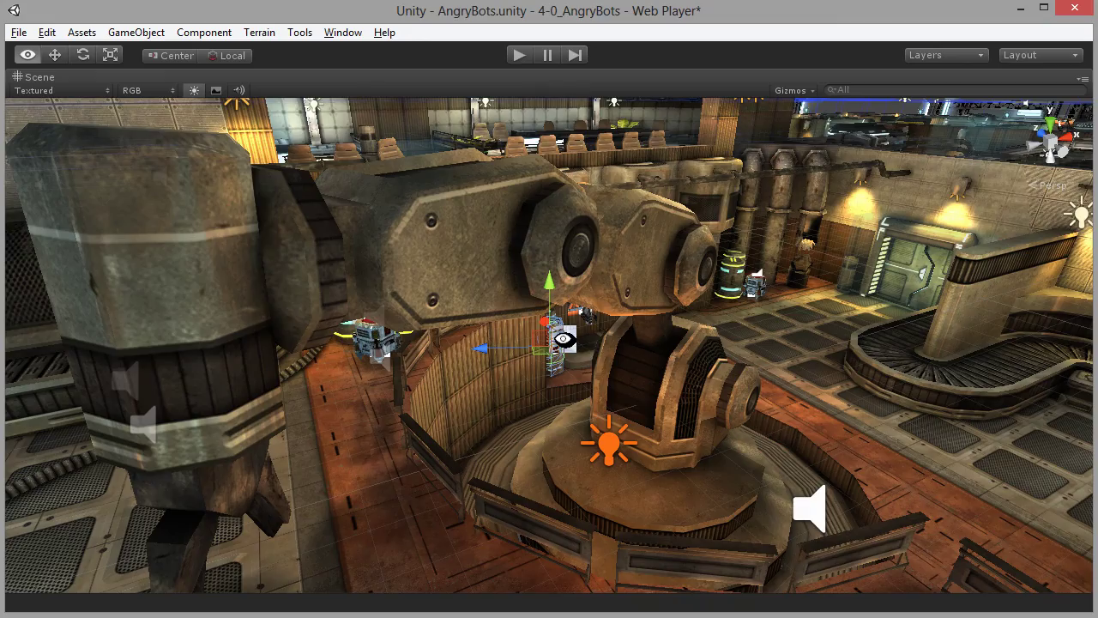
left_click_drag(771, 343, 142, 362, "alt")
left_click_drag(365, 350, 308, 409, "alt")
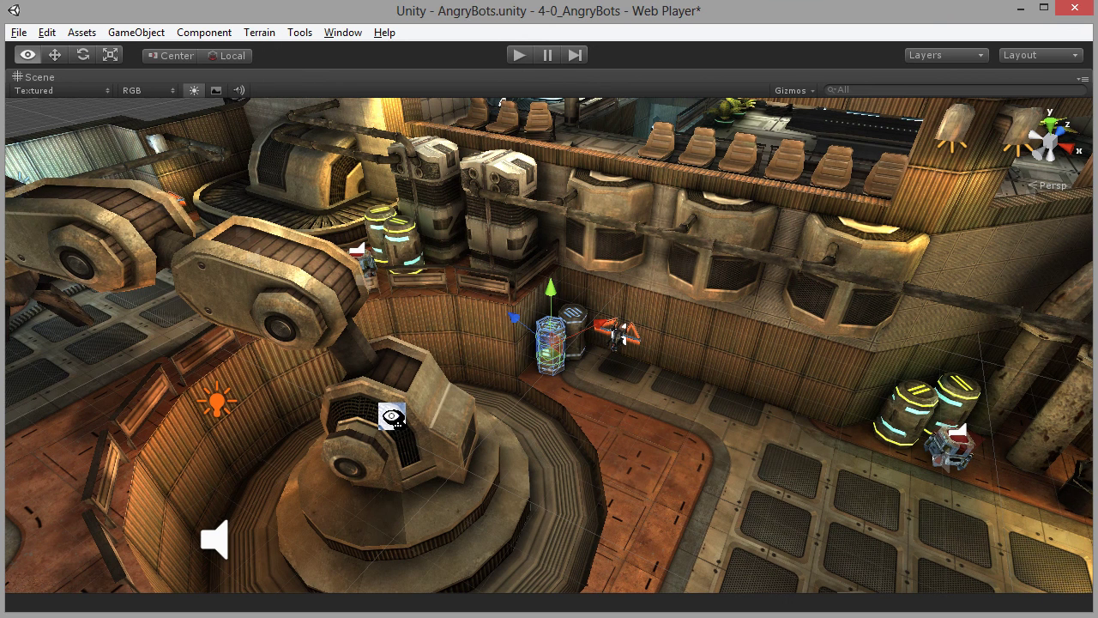
- Orbit the Scene view across the hexagon-tiled plaza toward the round door and blue hologram
right_click_drag(393, 417, 355, 307)
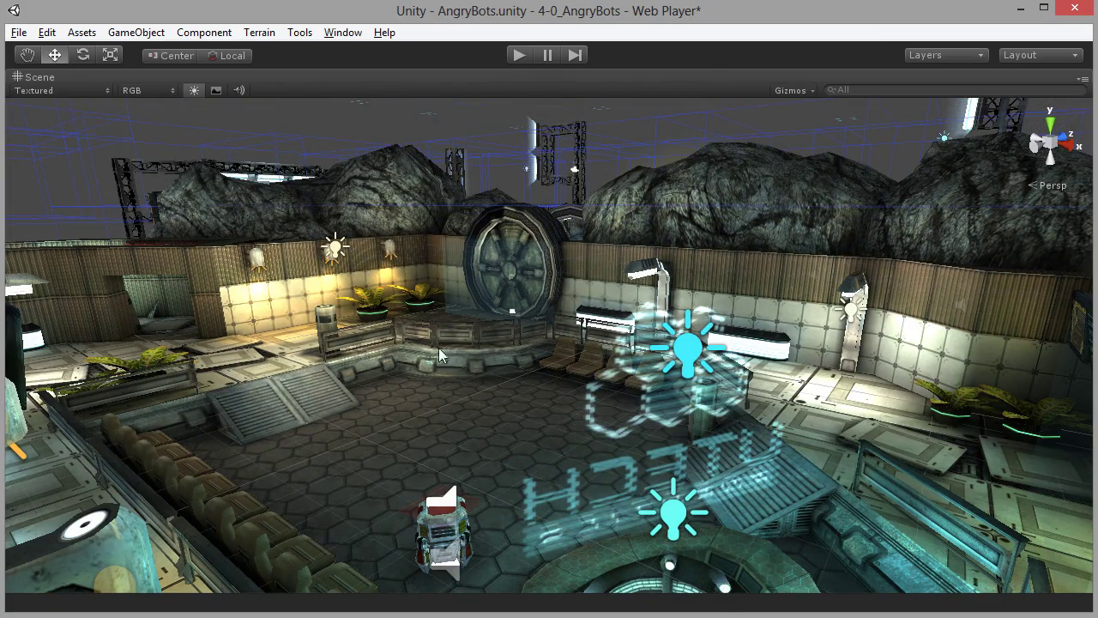